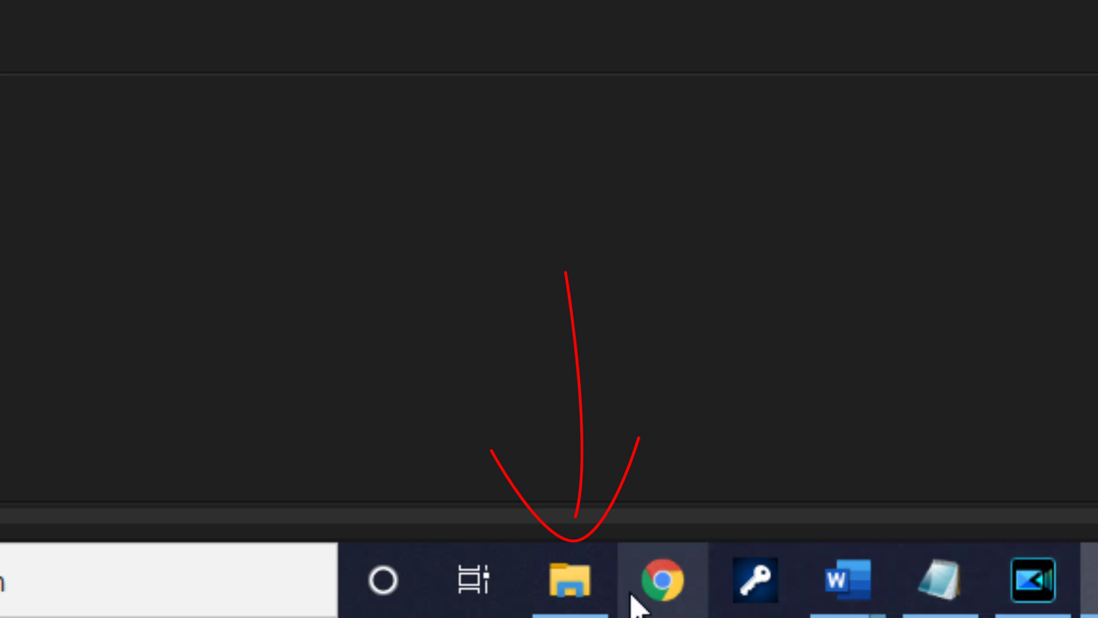
Step: Copy the RivetingConstruct.jpg image from the PowerDirector University project folder
click(570, 593)
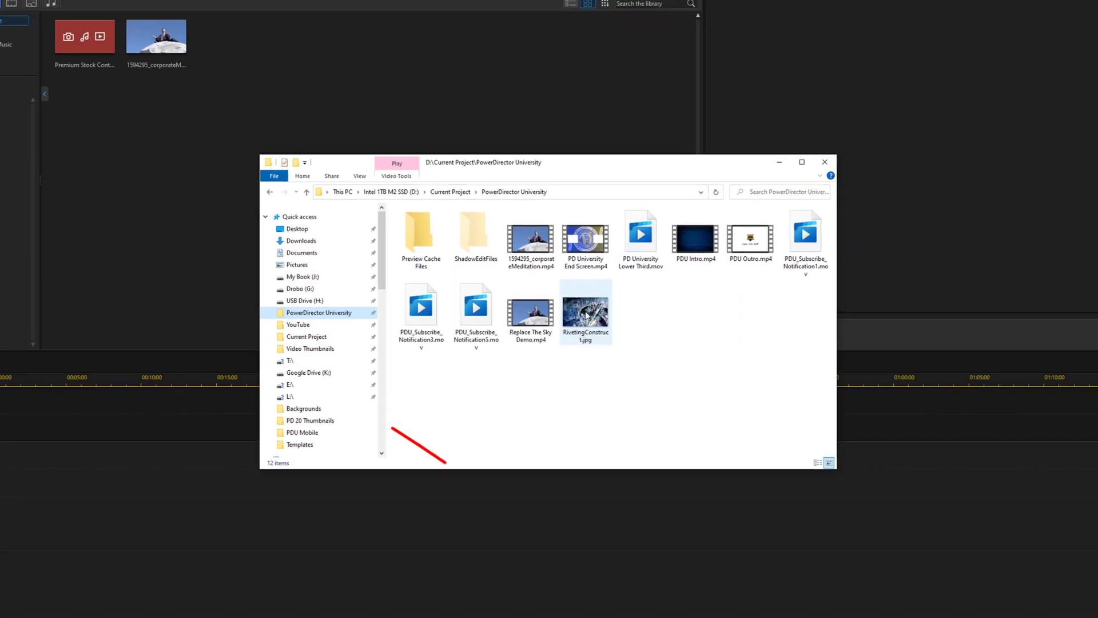
click(586, 314)
right_click(586, 315)
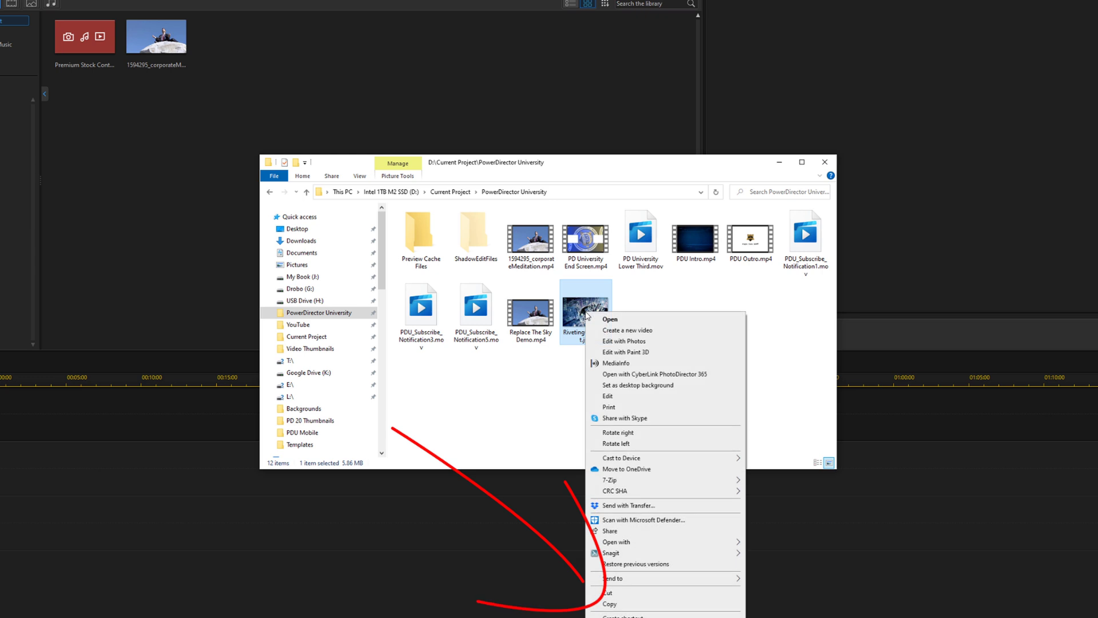
click(621, 605)
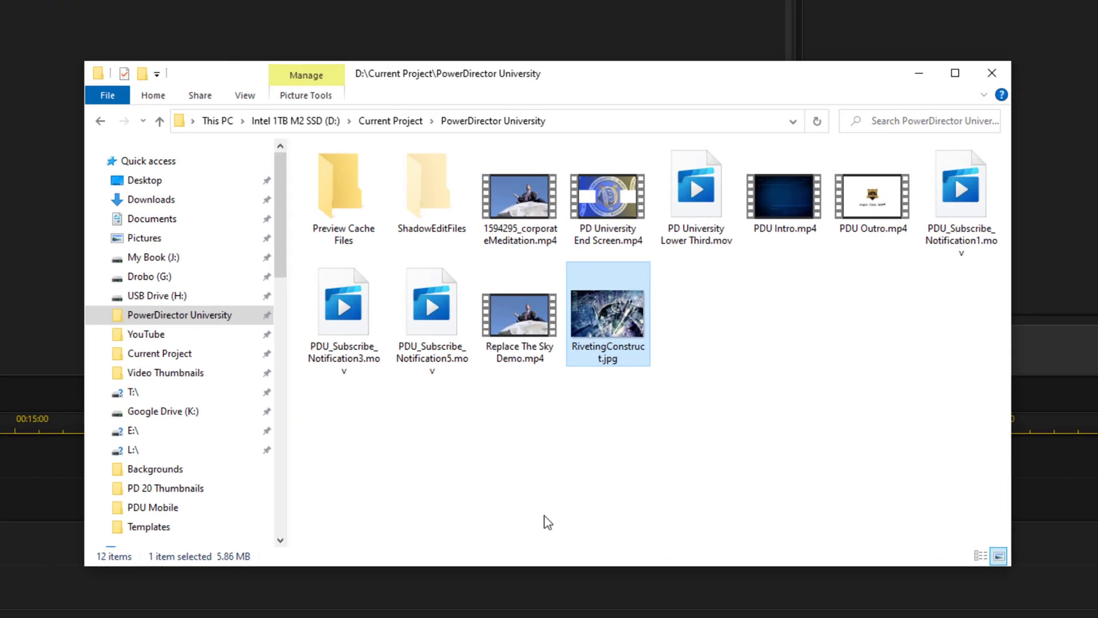
Step: Go to the Local Disk (C:) drive under This PC in File Explorer
scroll(218, 400, down, 9)
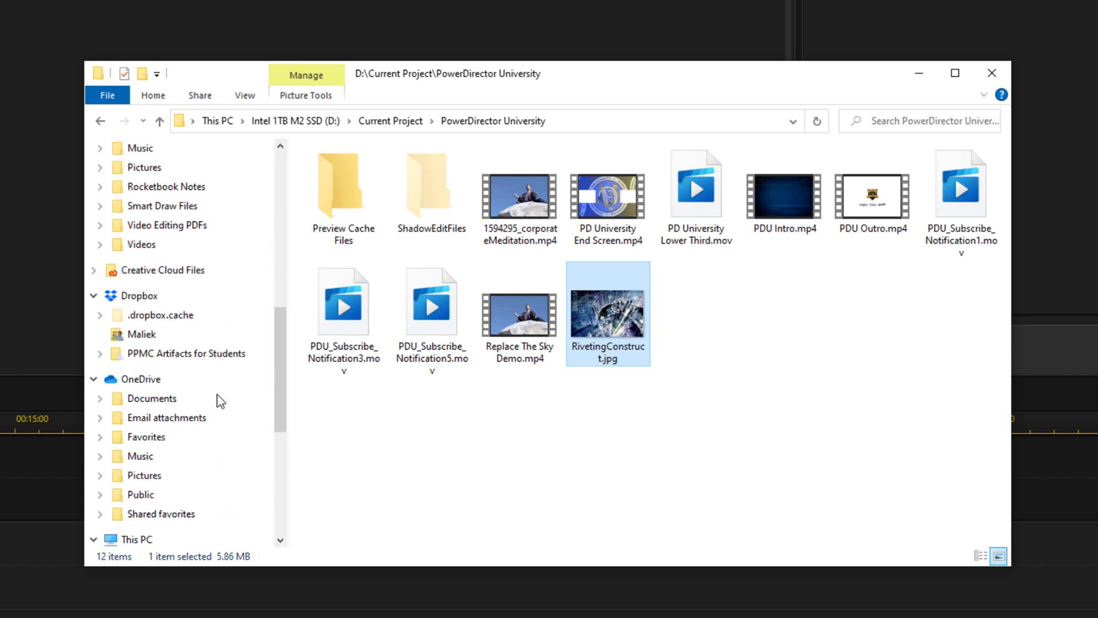
scroll(221, 401, down, 6)
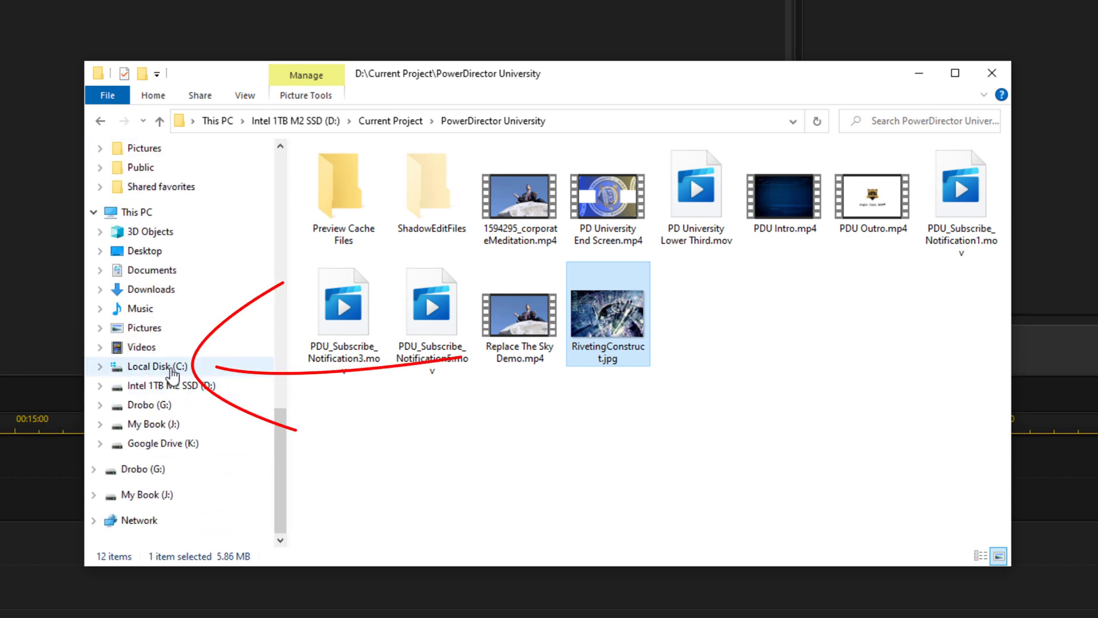
click(170, 371)
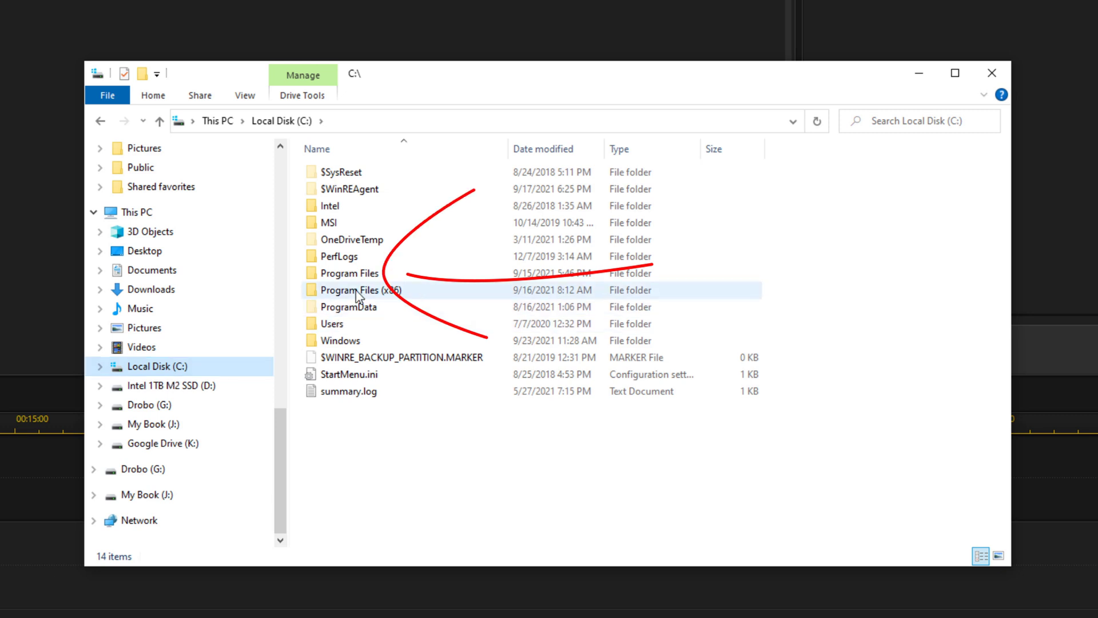
Step: Open the SkyTemplates folder via Program Files > CyberLink > PowerDirector20
double_click(350, 274)
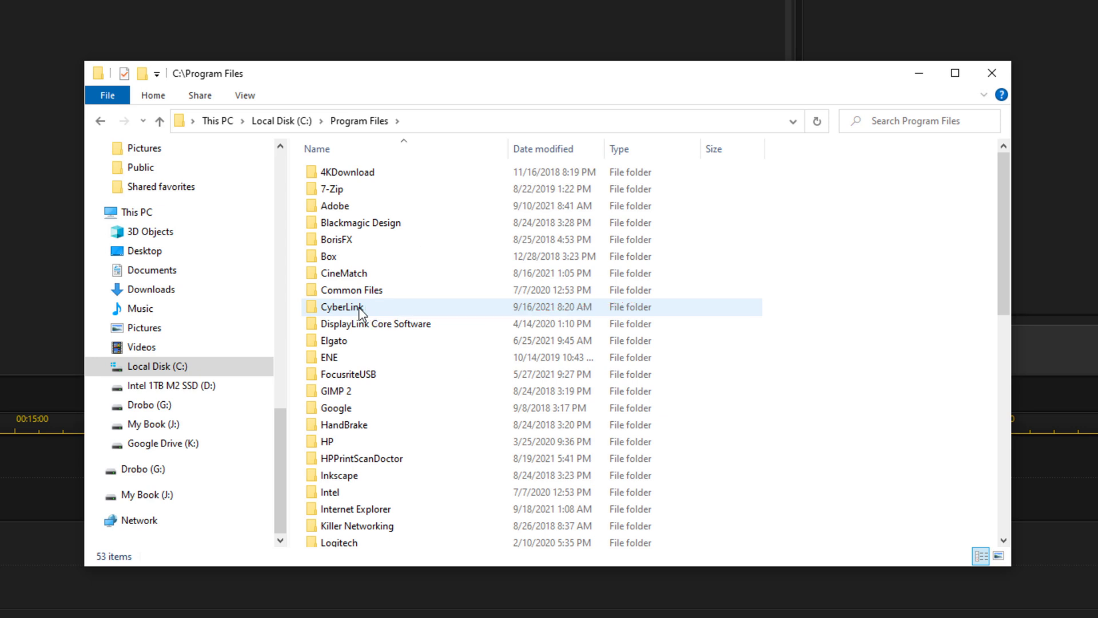
double_click(359, 309)
scroll(382, 380, down, 5)
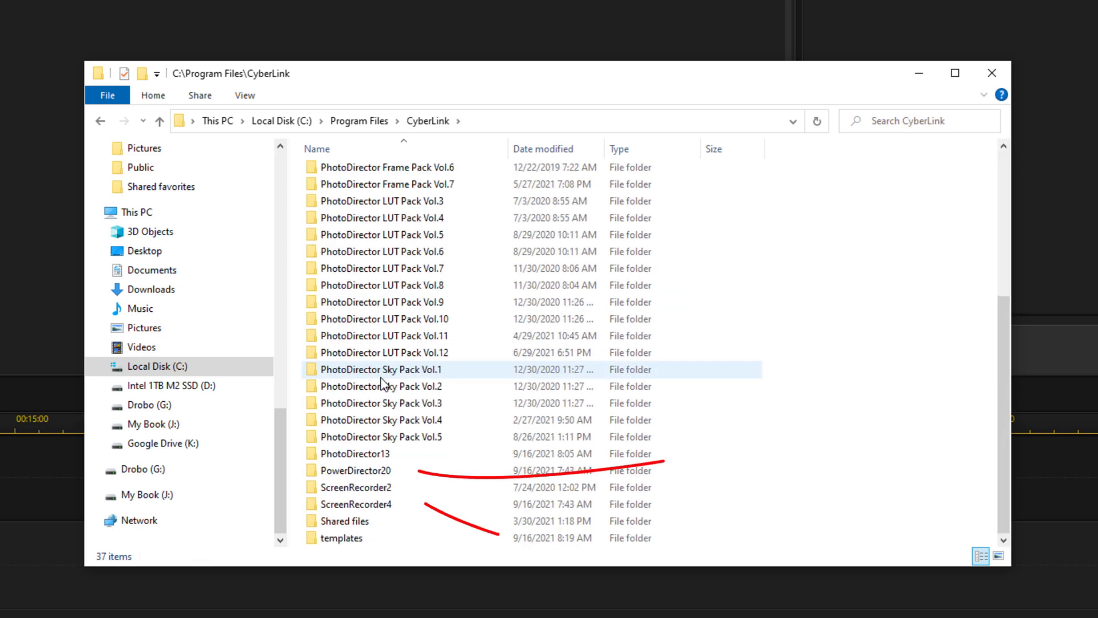
mouse_move(388, 474)
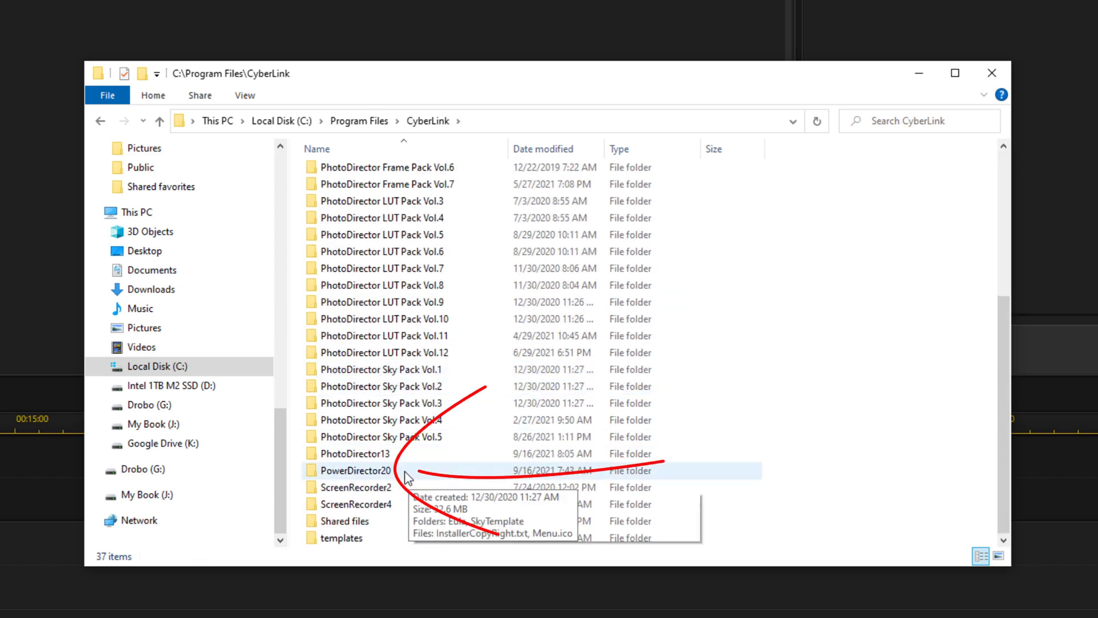
double_click(364, 476)
scroll(380, 286, down, 12)
scroll(372, 229, up, 1)
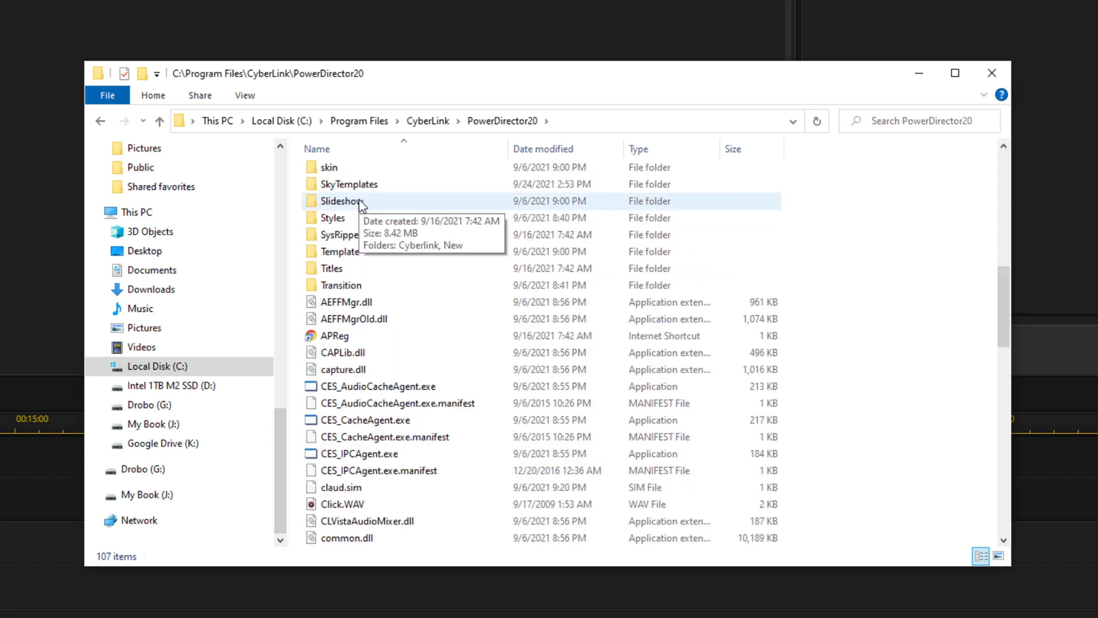
mouse_move(372, 194)
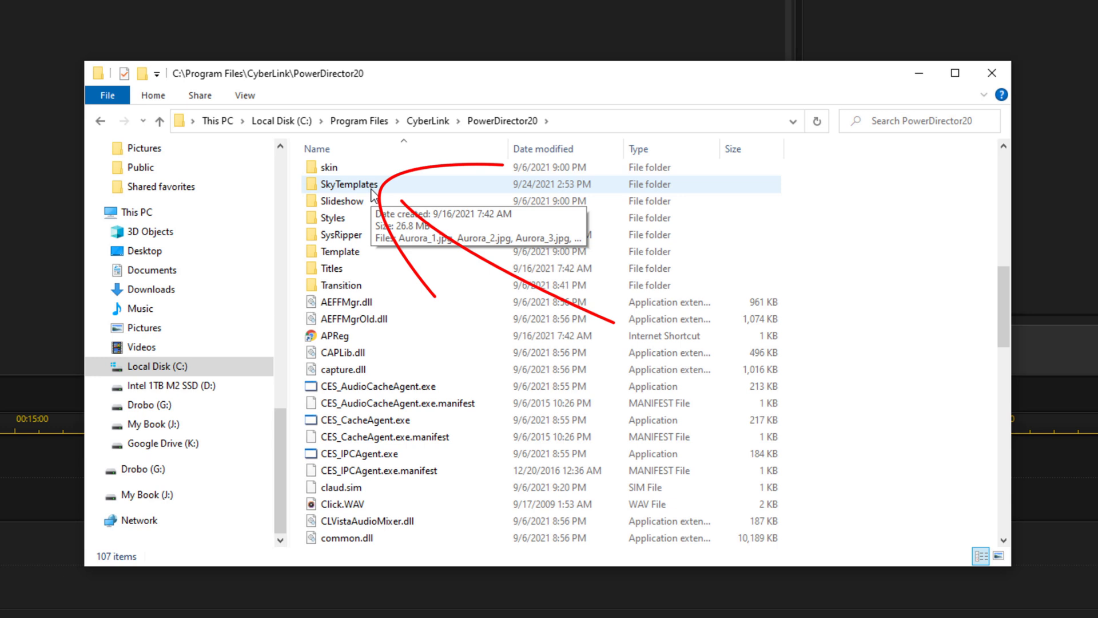
double_click(372, 192)
scroll(372, 189, down, 5)
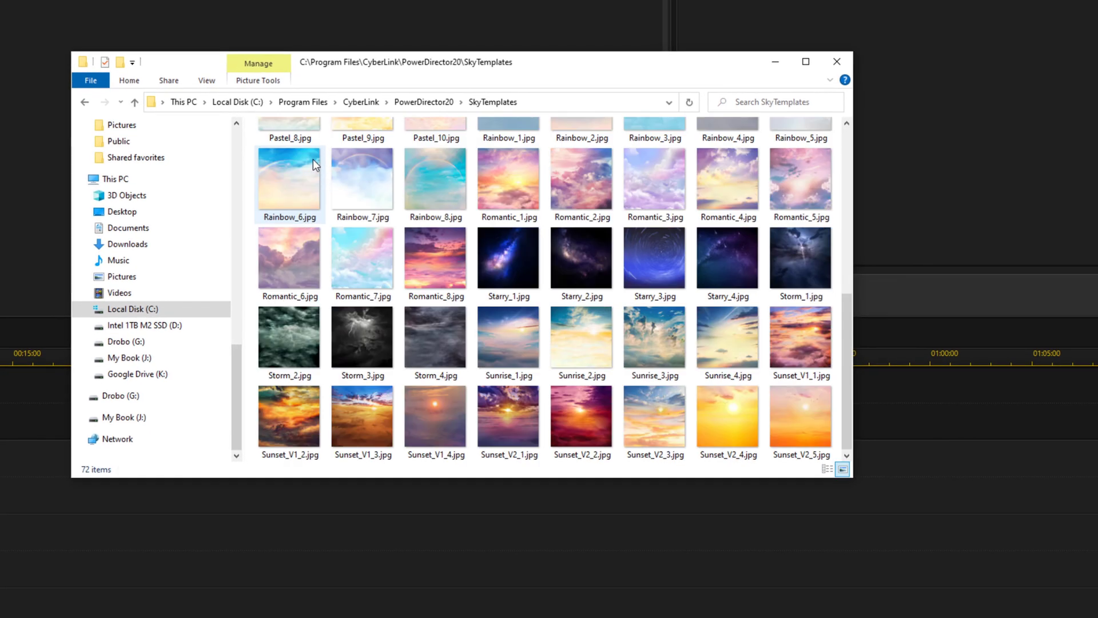
right_click(842, 296)
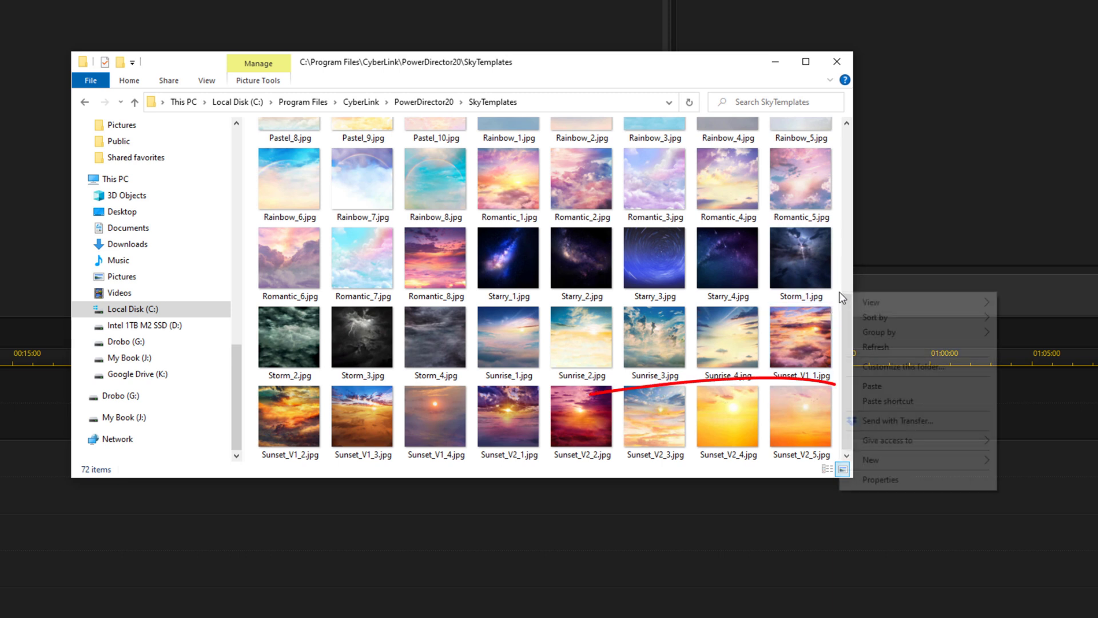
Step: Paste RivetingConstruct.jpg into SkyTemplates, granting administrator permission when asked
click(878, 387)
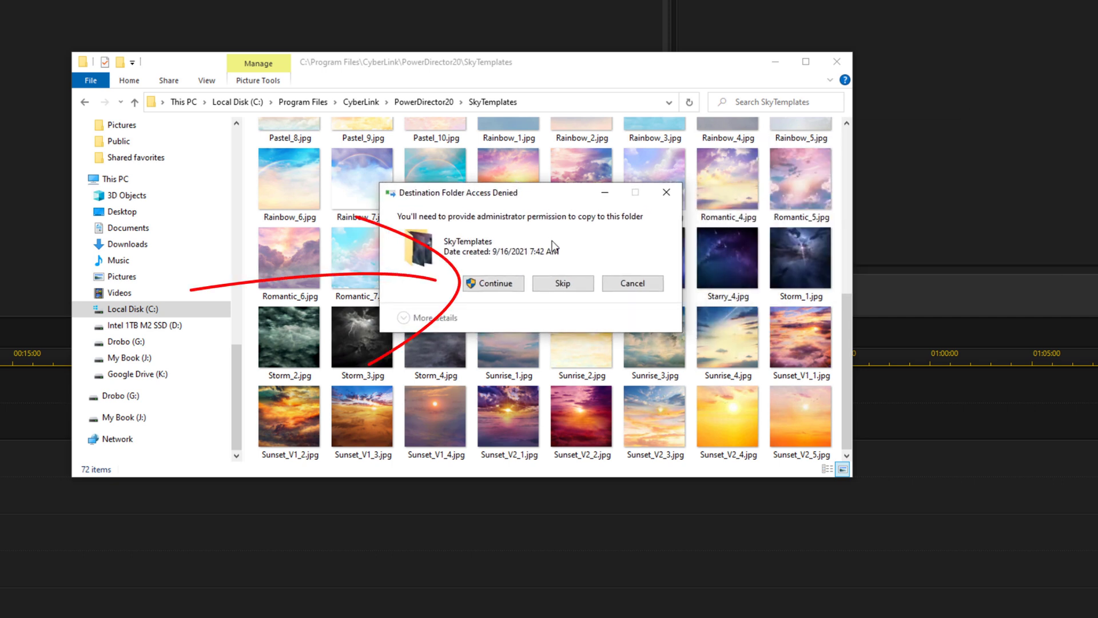
click(495, 283)
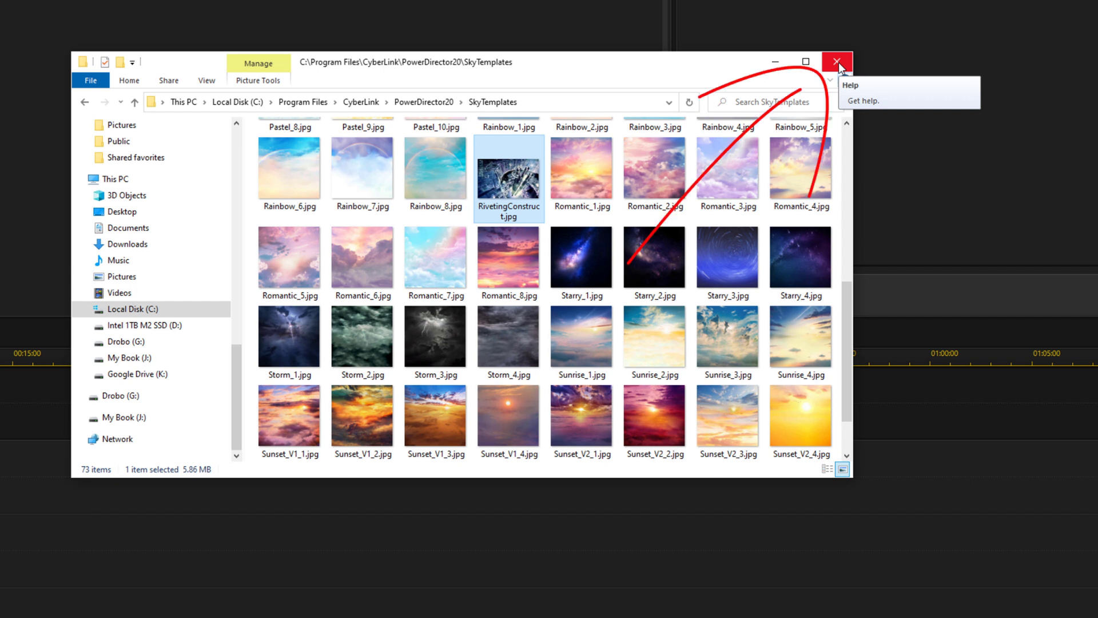
Step: Close File Explorer and launch AI Sky Replacement from the Plugins menu
click(838, 63)
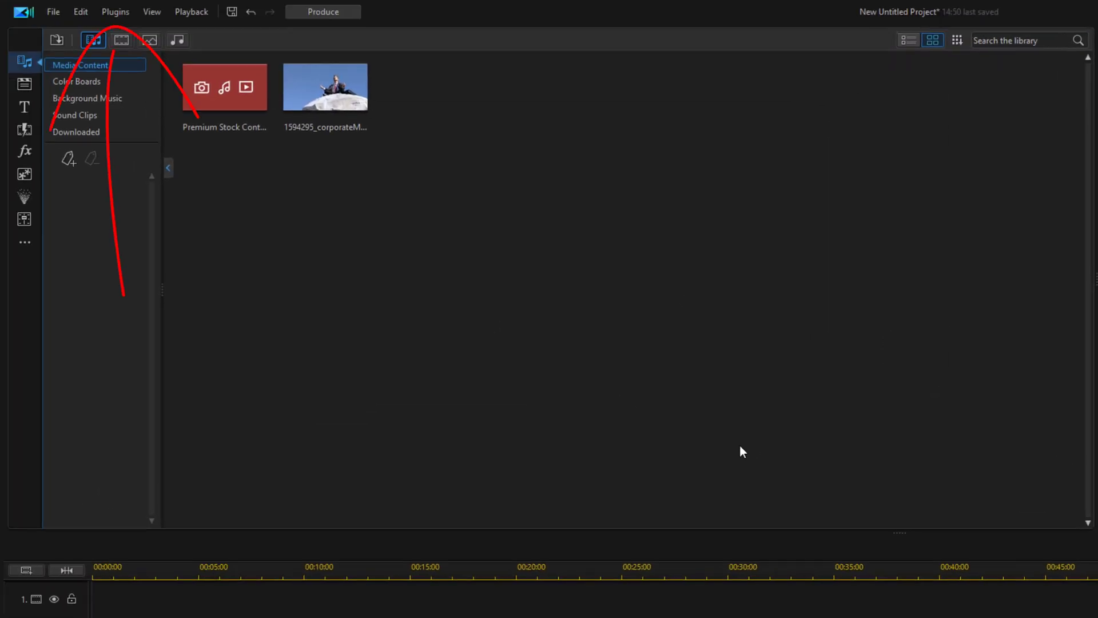
click(117, 13)
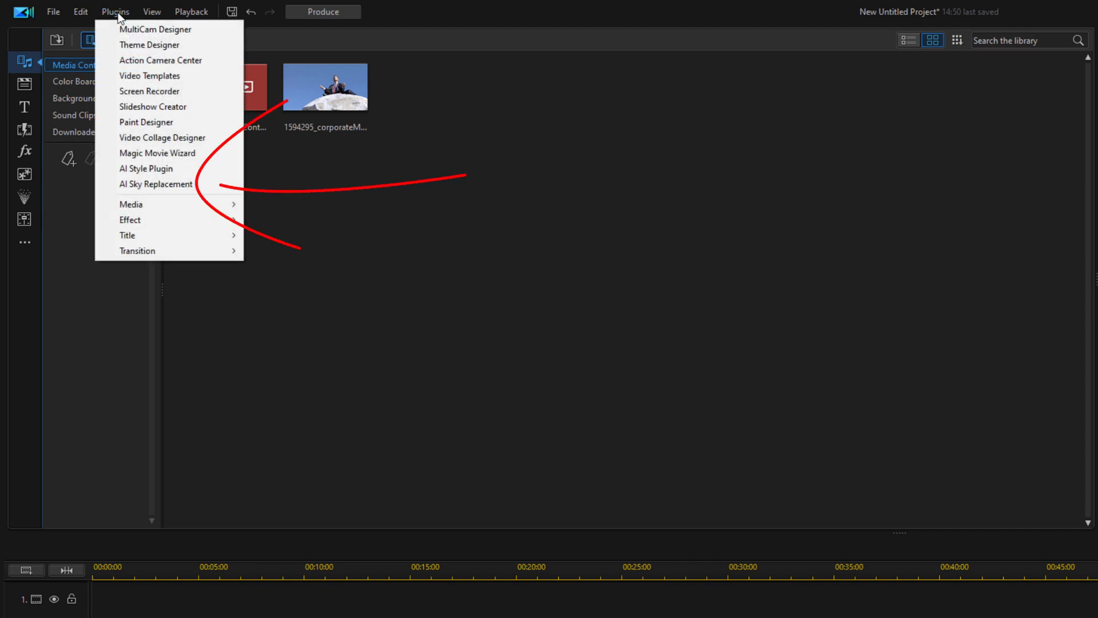
click(162, 185)
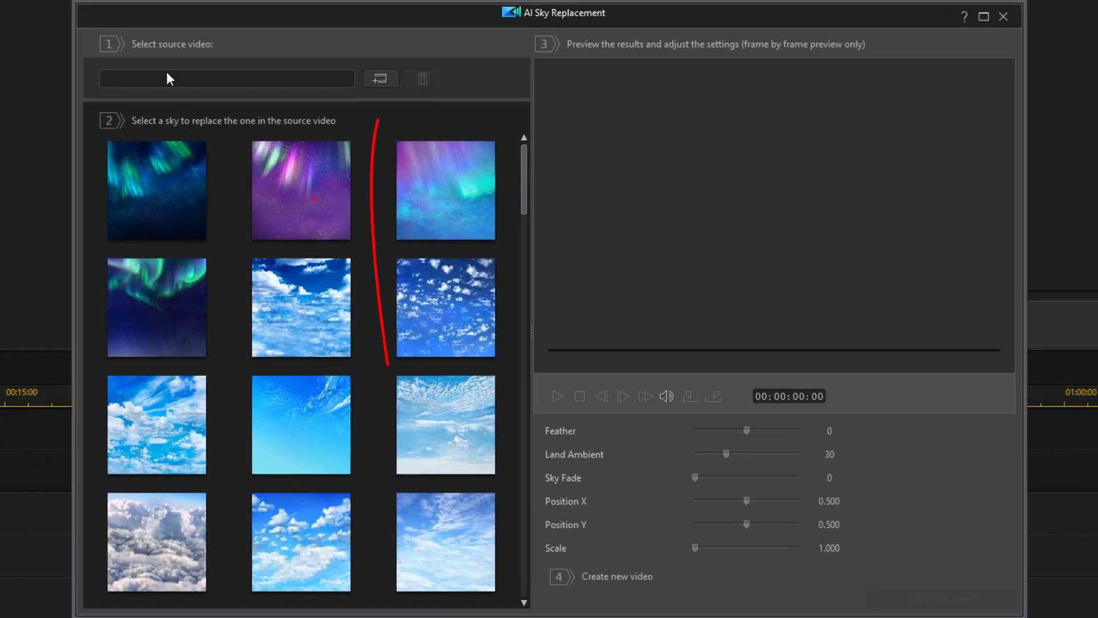
Step: Import the meditating businessman clip from the Media Room as the source video
click(377, 80)
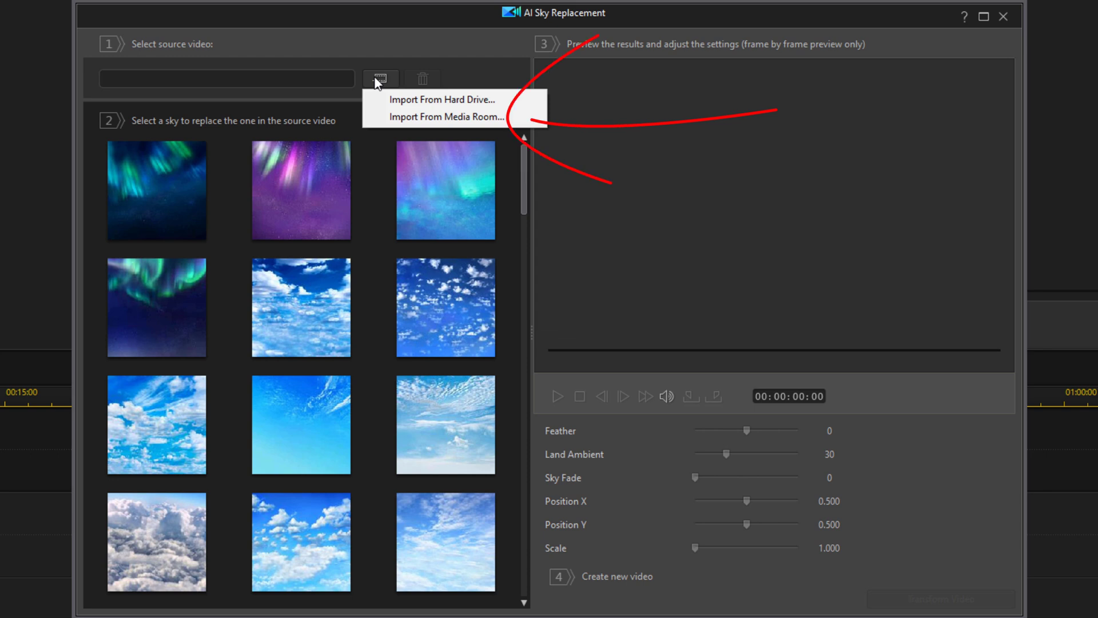
click(397, 119)
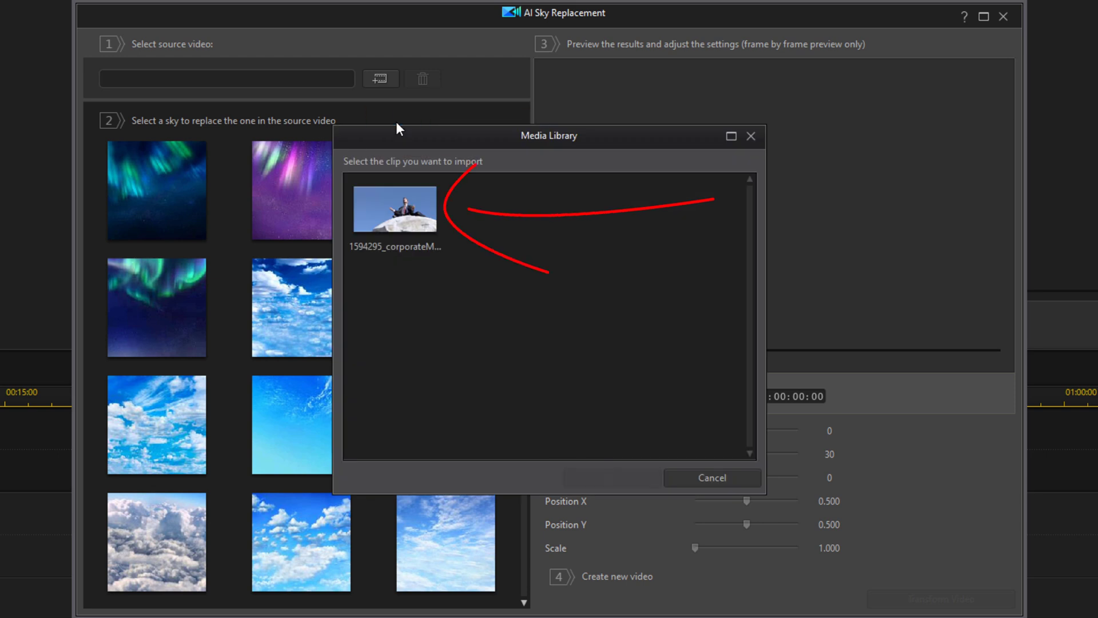
click(392, 225)
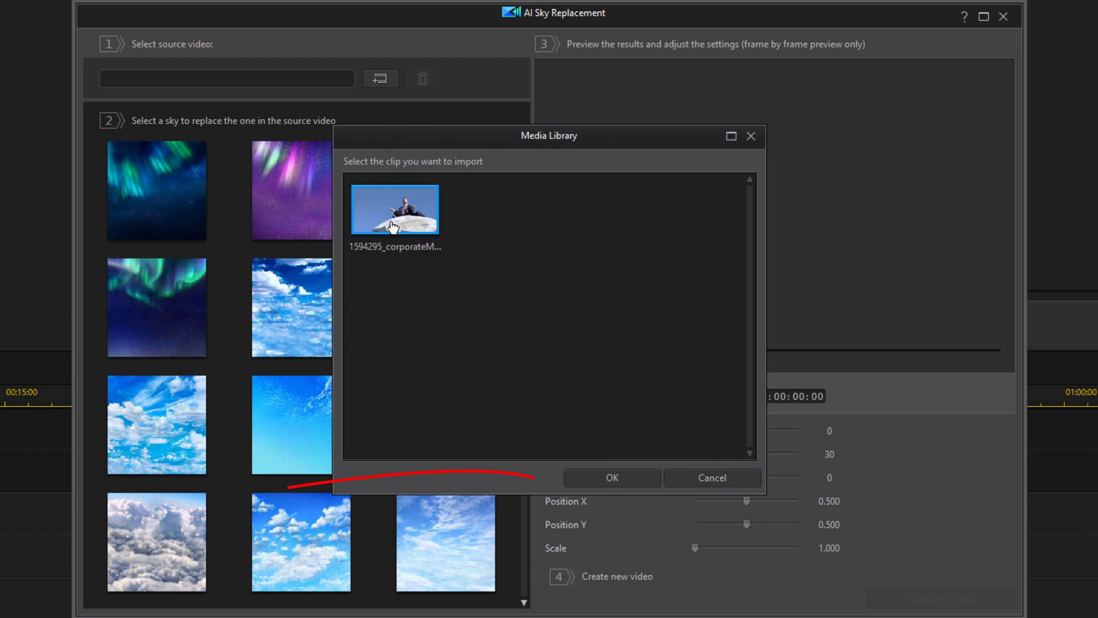
Step: Confirm the businessman clip and apply the custom Earth-in-space image as the new sky
click(626, 477)
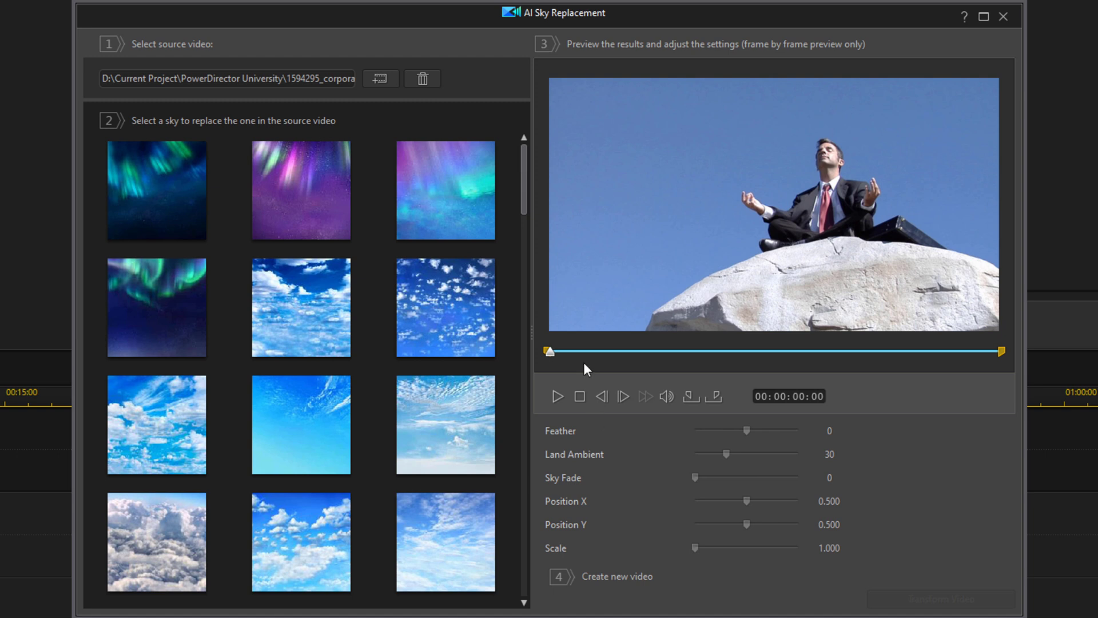
drag(527, 170, 519, 406)
click(307, 342)
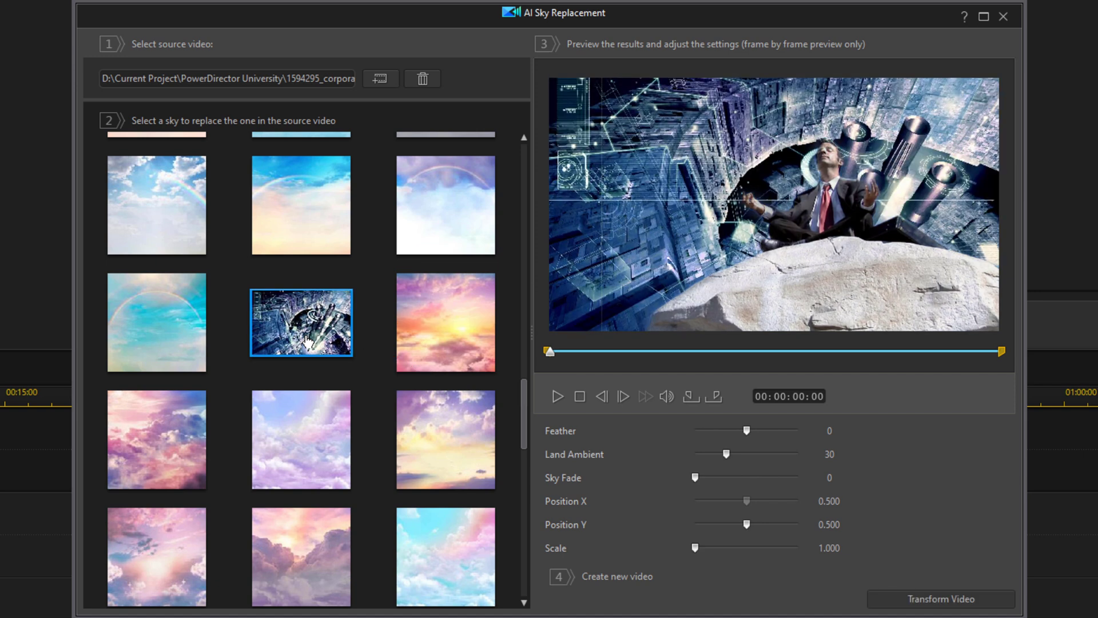
scroll(527, 366, up, 2)
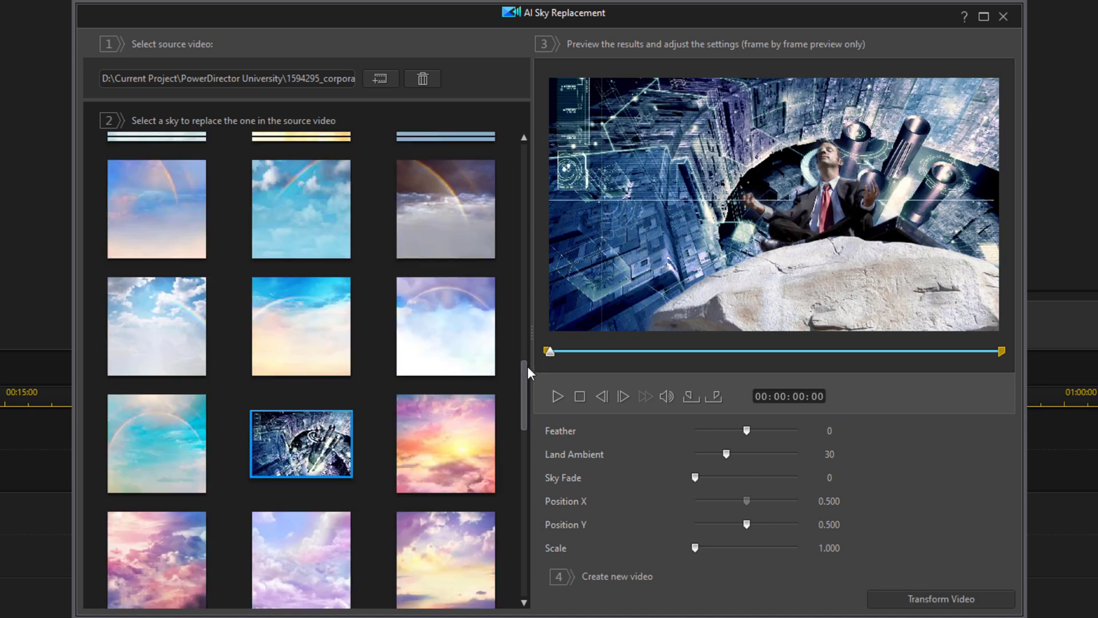
drag(527, 366, 523, 246)
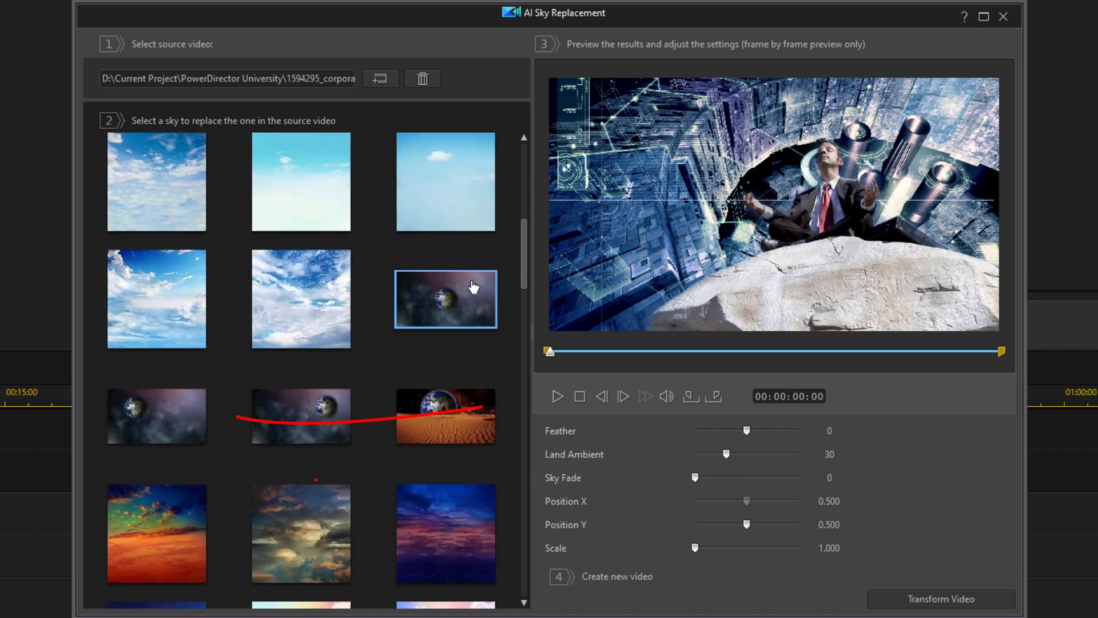
click(171, 428)
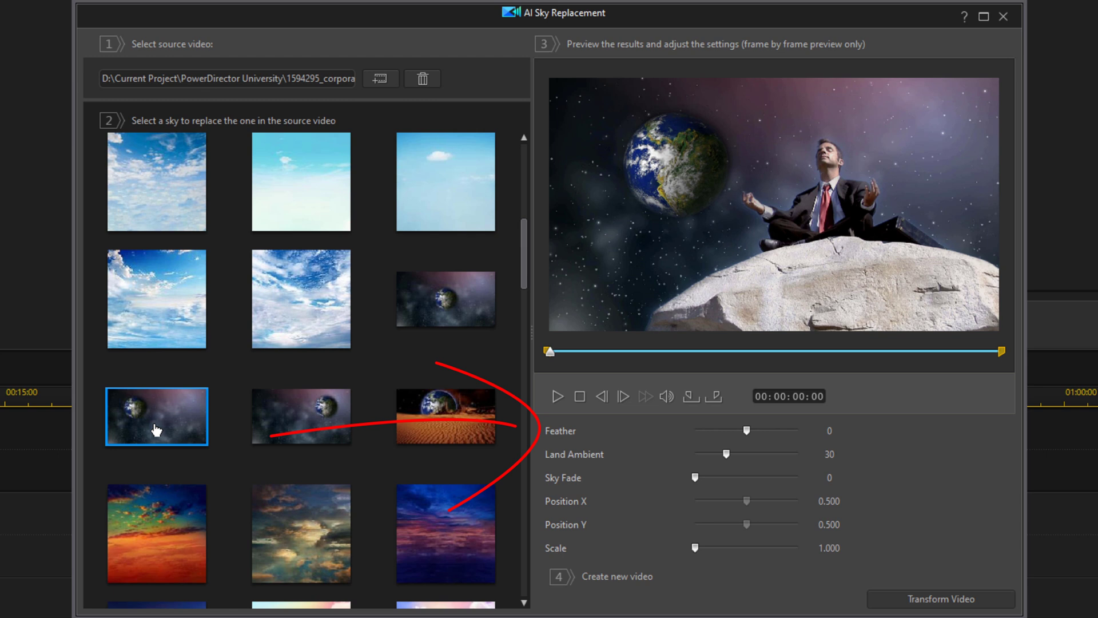
Step: Test the Feather slider, then set the sky edge Feather to 5
click(754, 430)
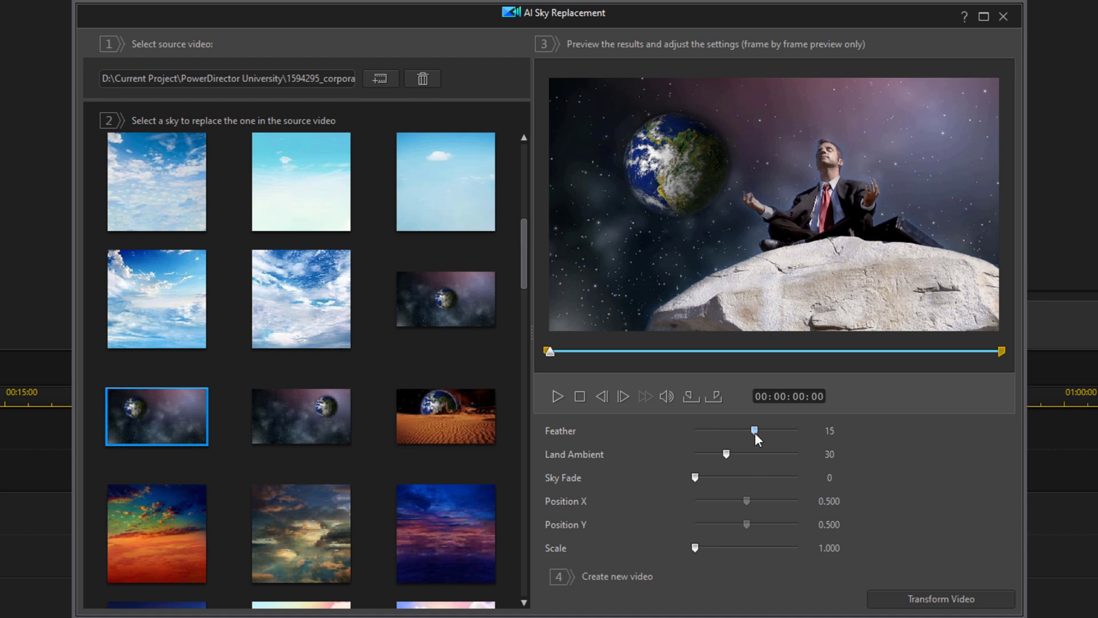
drag(755, 432, 774, 432)
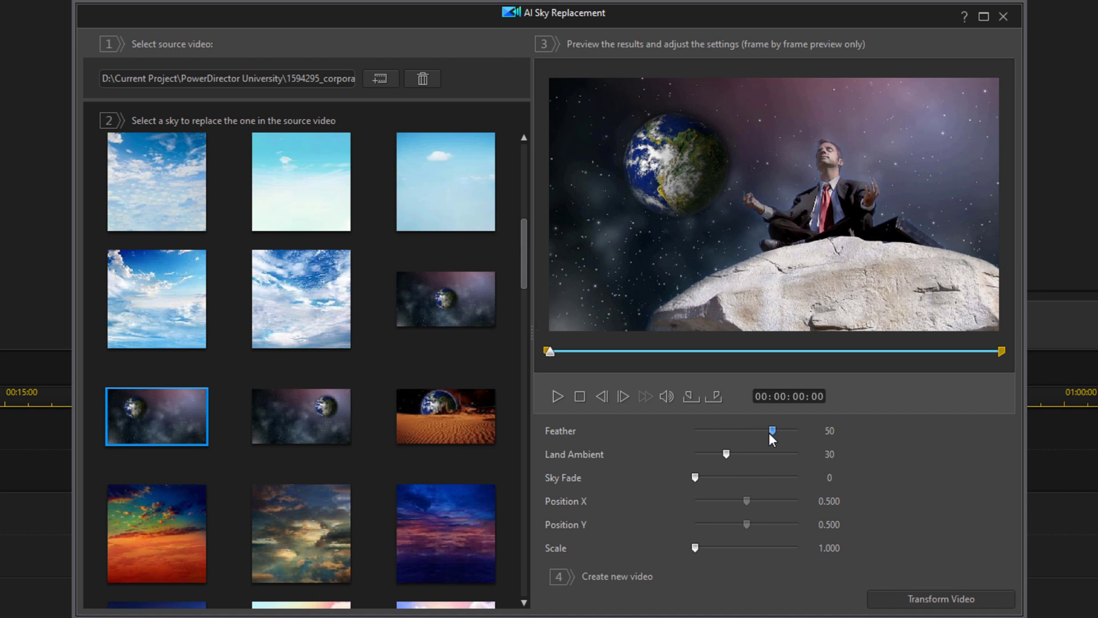
key(ctrl+z)
double_click(842, 434)
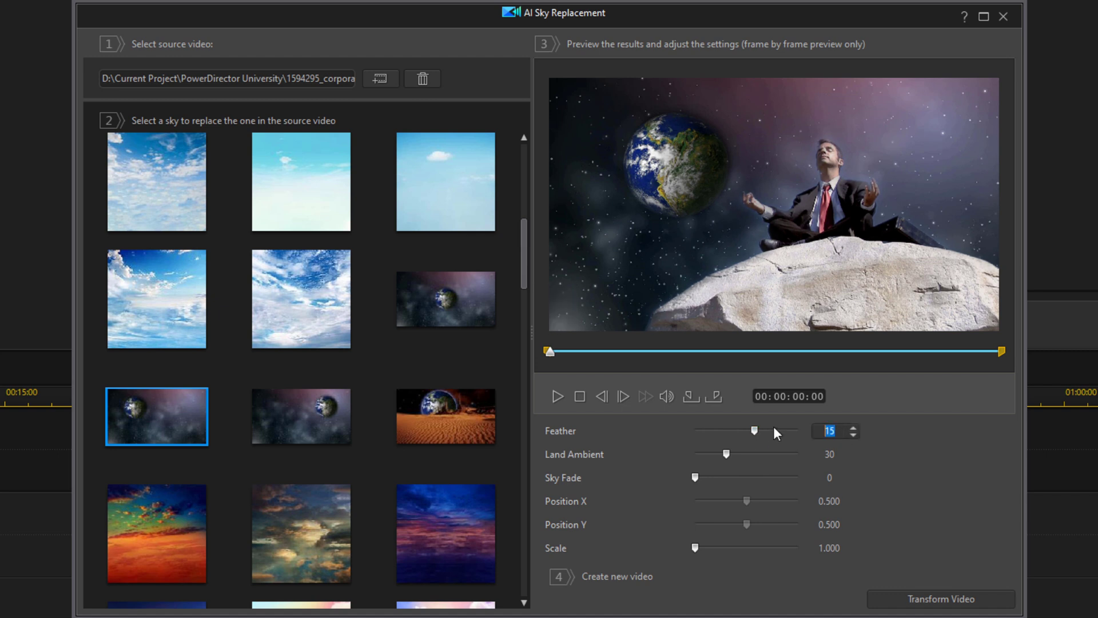
text(05)
key(Return)
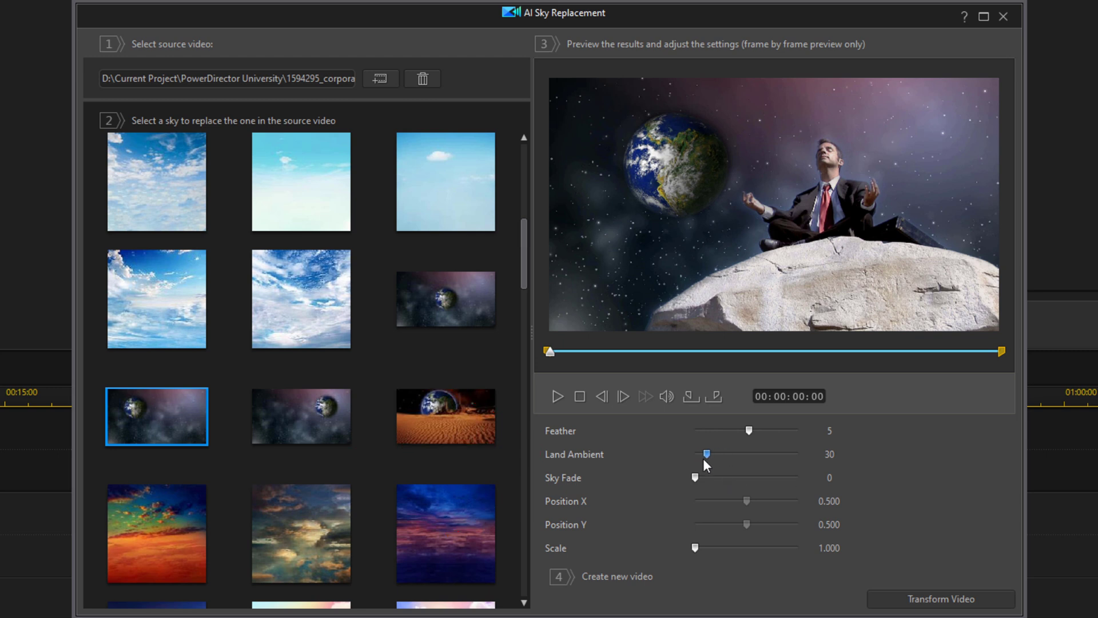
Step: Test darker and brighter Land Ambient values, then return Land Ambient to 30
drag(704, 459, 657, 457)
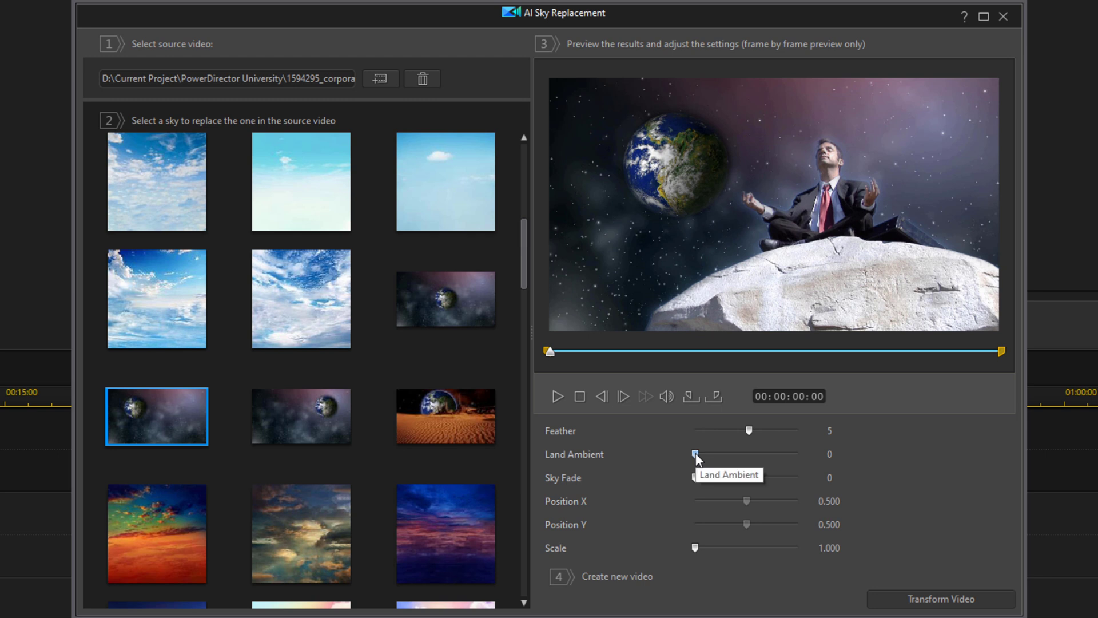
drag(787, 455, 798, 454)
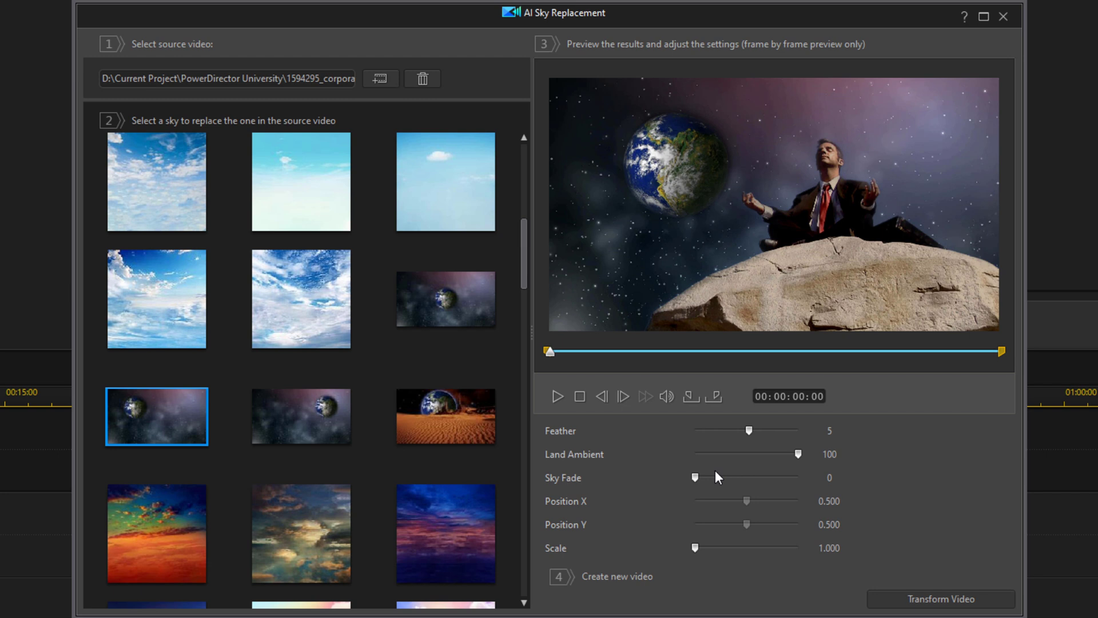
click(829, 454)
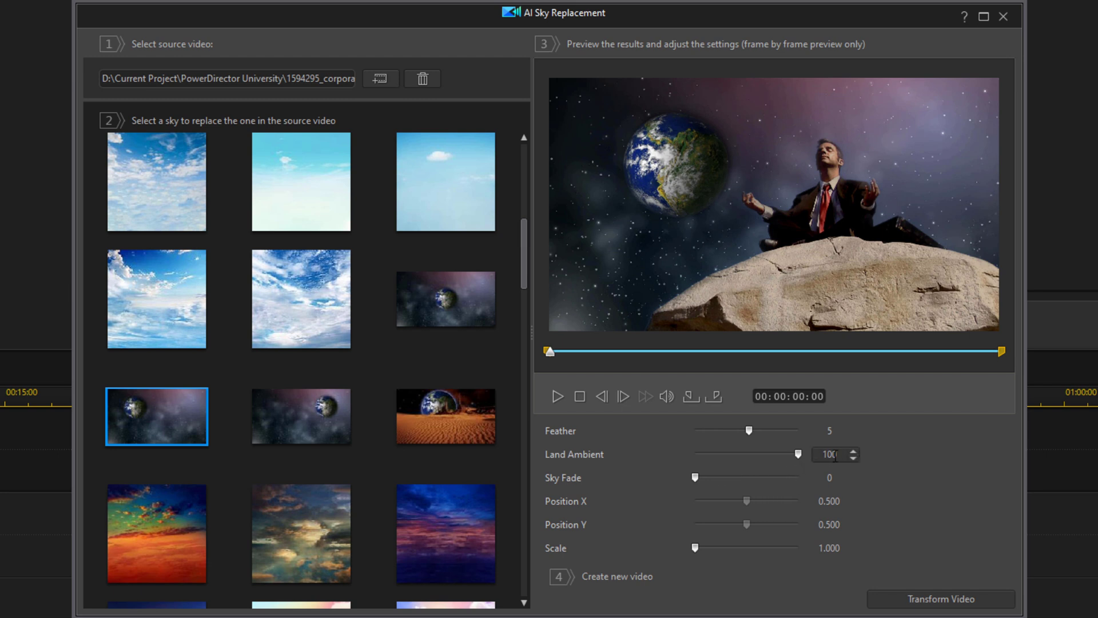
double_click(829, 454)
text(30)
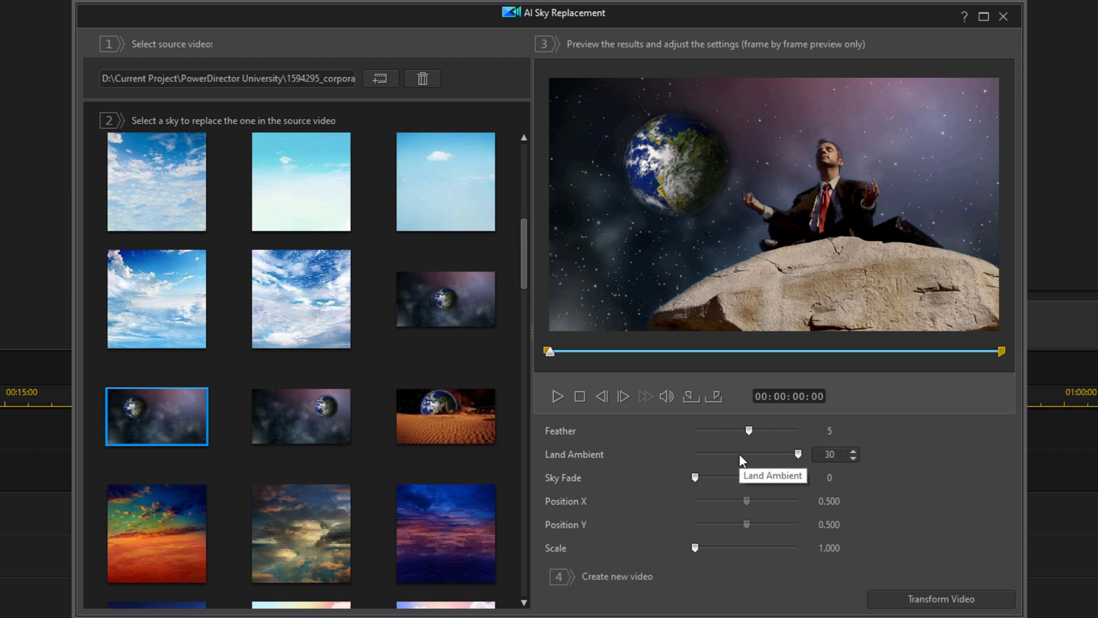
key(Return)
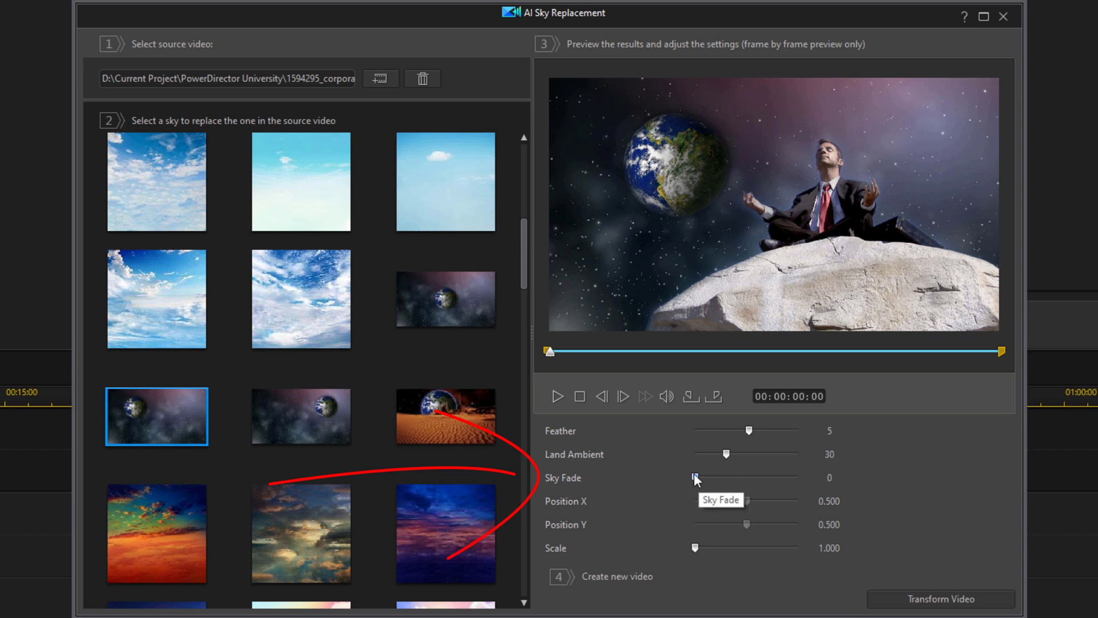
Step: Try Sky Fade at 51, 72 and 95, then reset it to 0
click(745, 479)
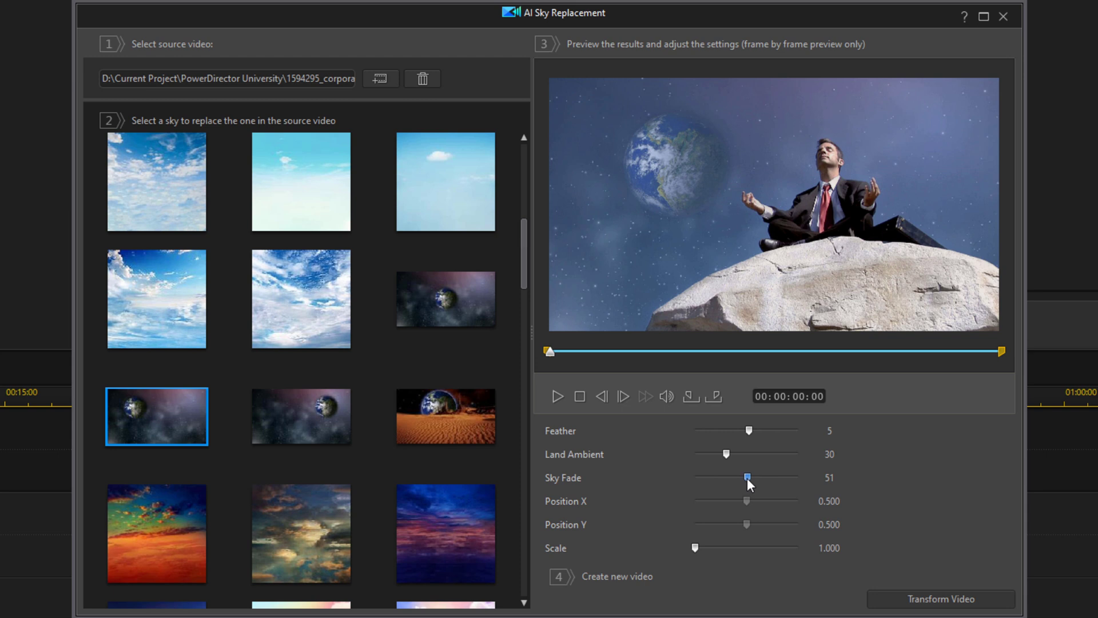
drag(767, 478, 768, 478)
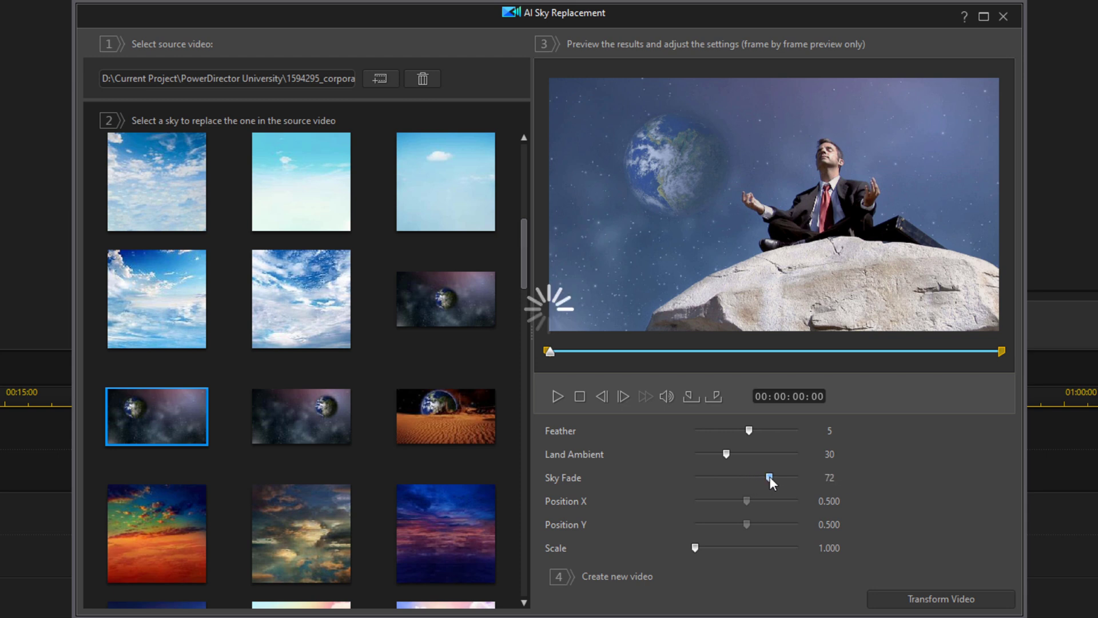
click(794, 481)
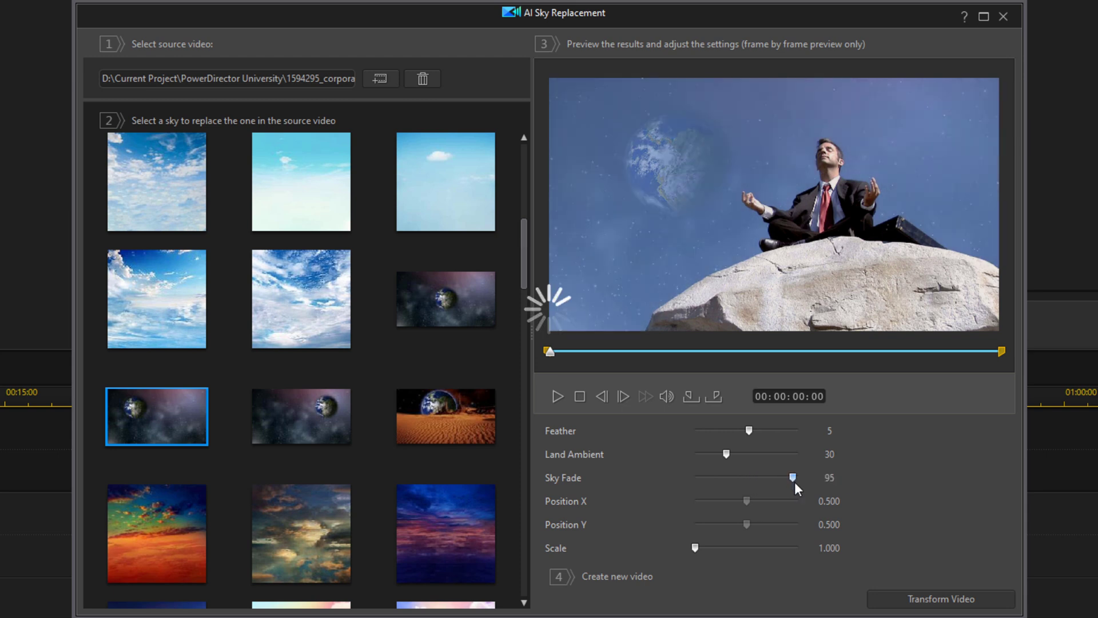
drag(794, 478, 667, 482)
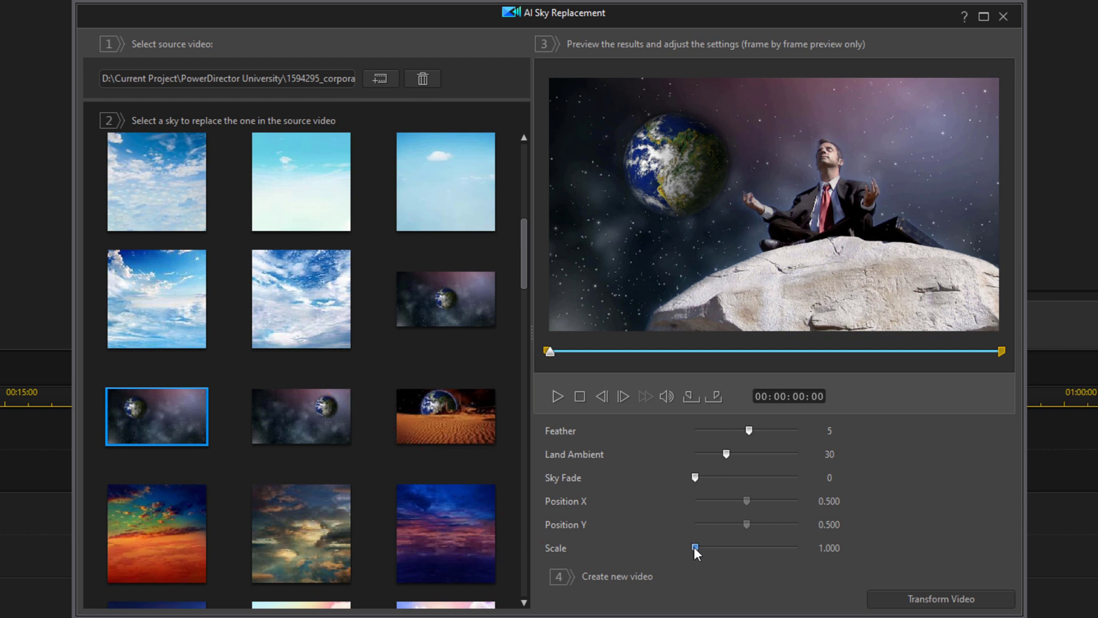
drag(694, 547, 716, 547)
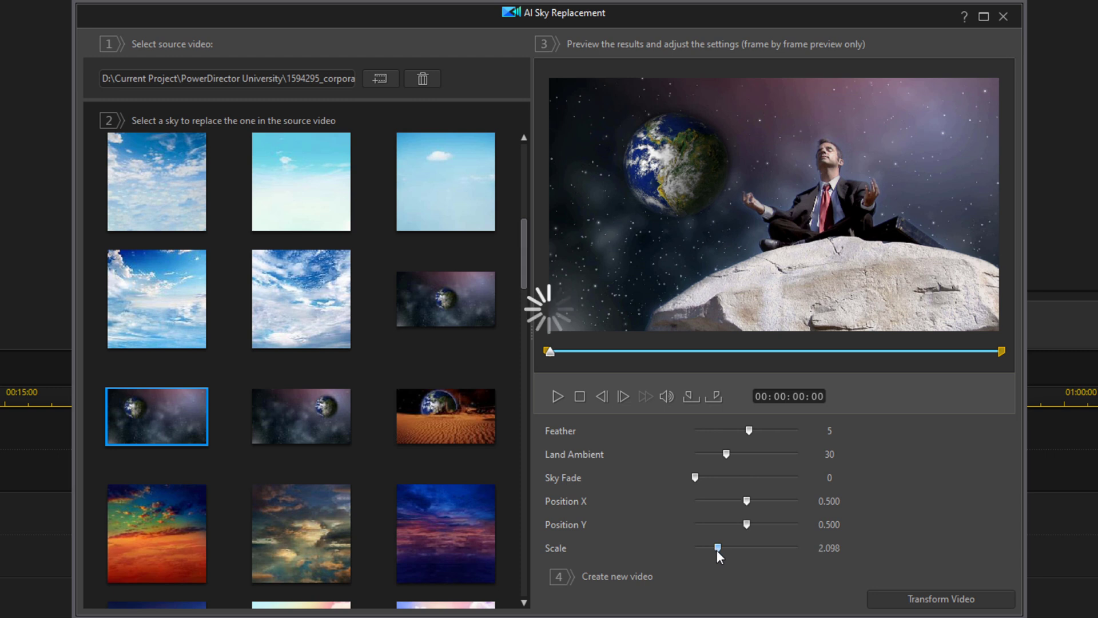
drag(716, 550, 711, 551)
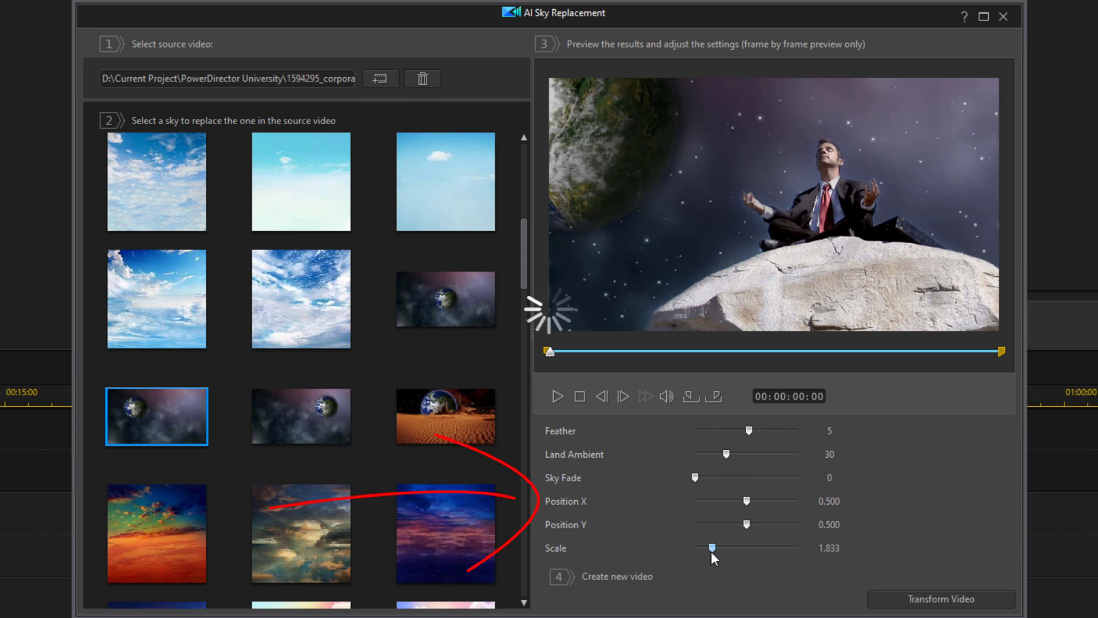
click(764, 502)
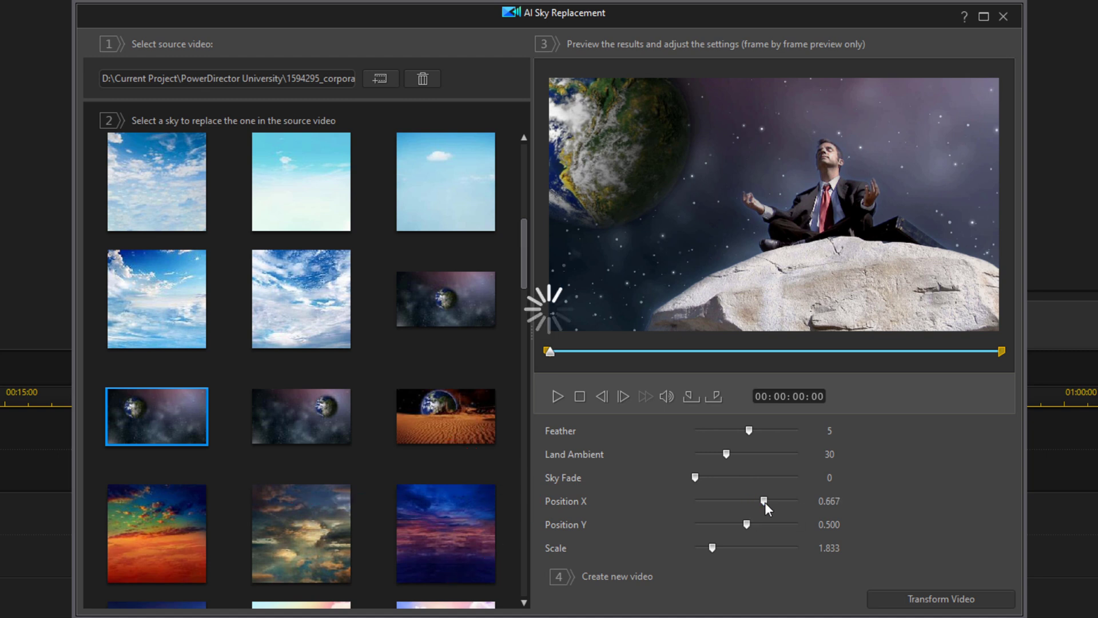
mouse_move(764, 502)
mouse_down()
mouse_move(734, 501)
mouse_move(753, 523)
mouse_move(730, 523)
mouse_up()
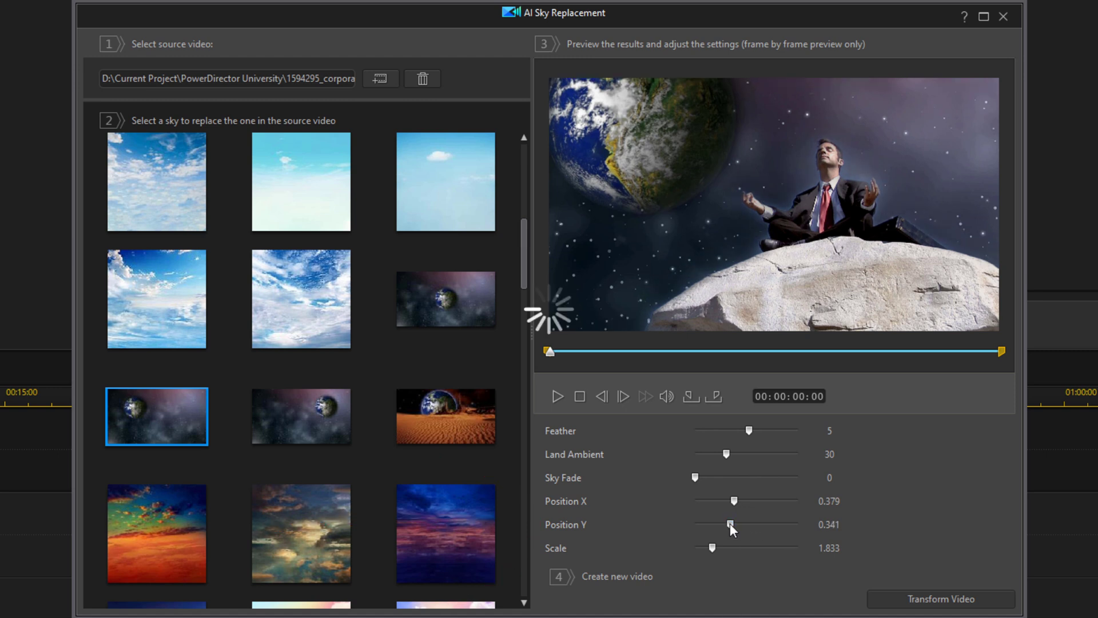
click(829, 500)
text(0.5)
key(Tab)
text(0.5)
key(Tab)
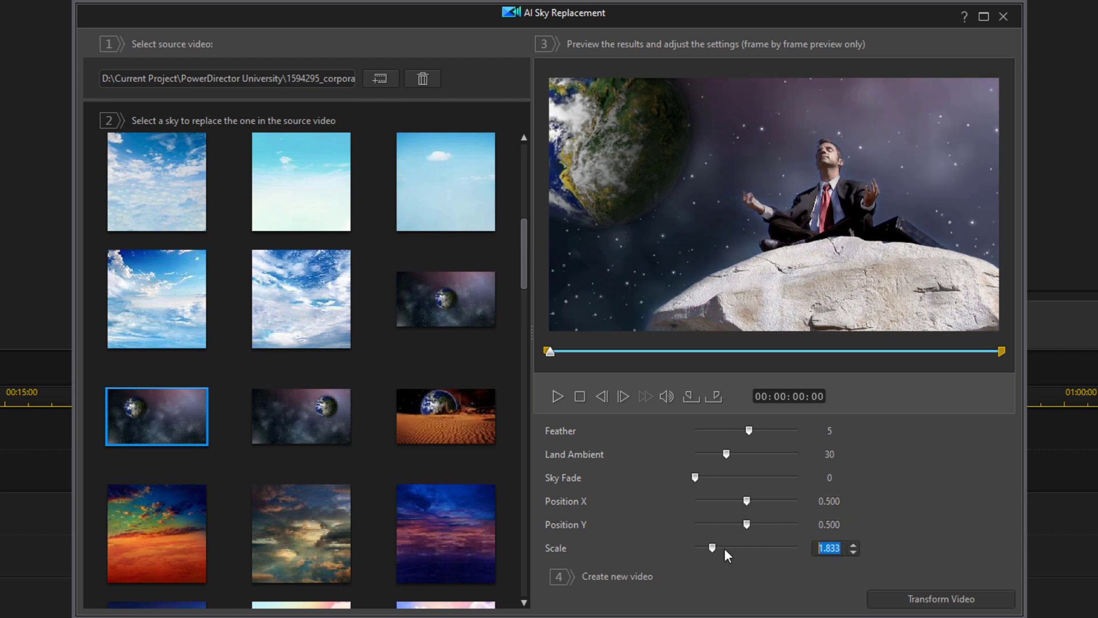
text(1)
key(Tab)
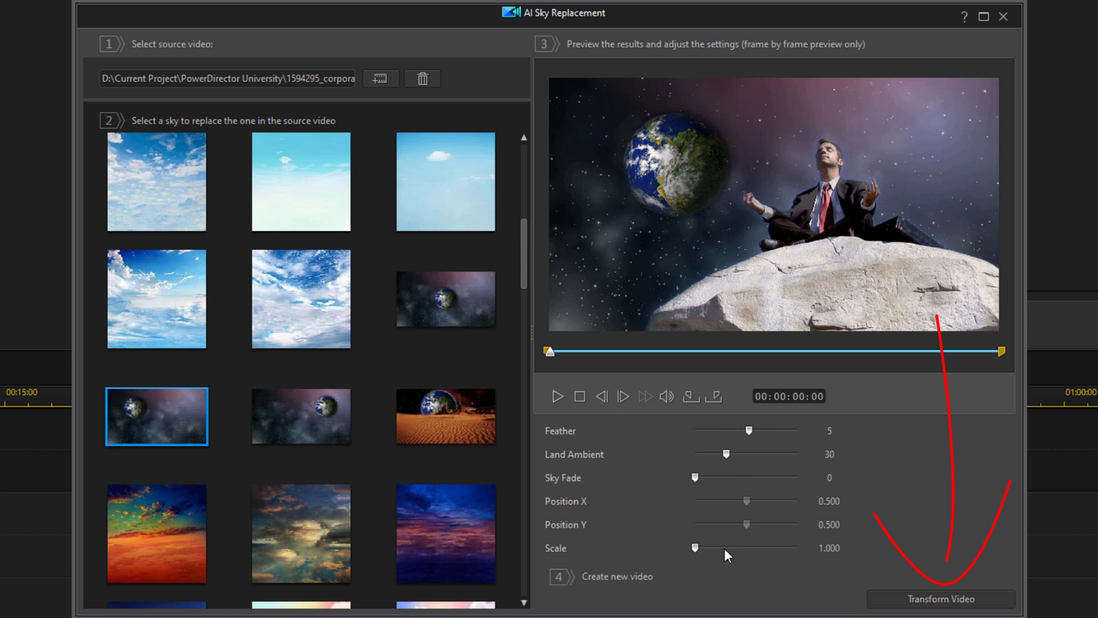
Step: Transform the video to render the Earth-sky clip into the media library
click(921, 605)
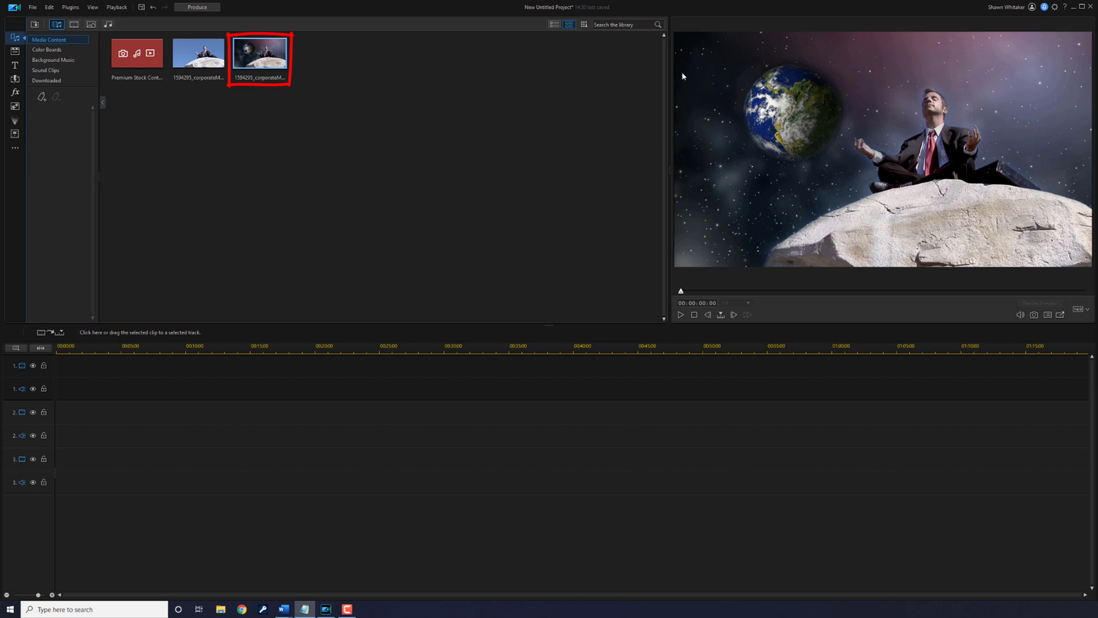
Step: Play the transformed Earth-sky clip and pause it about eight seconds in
click(681, 315)
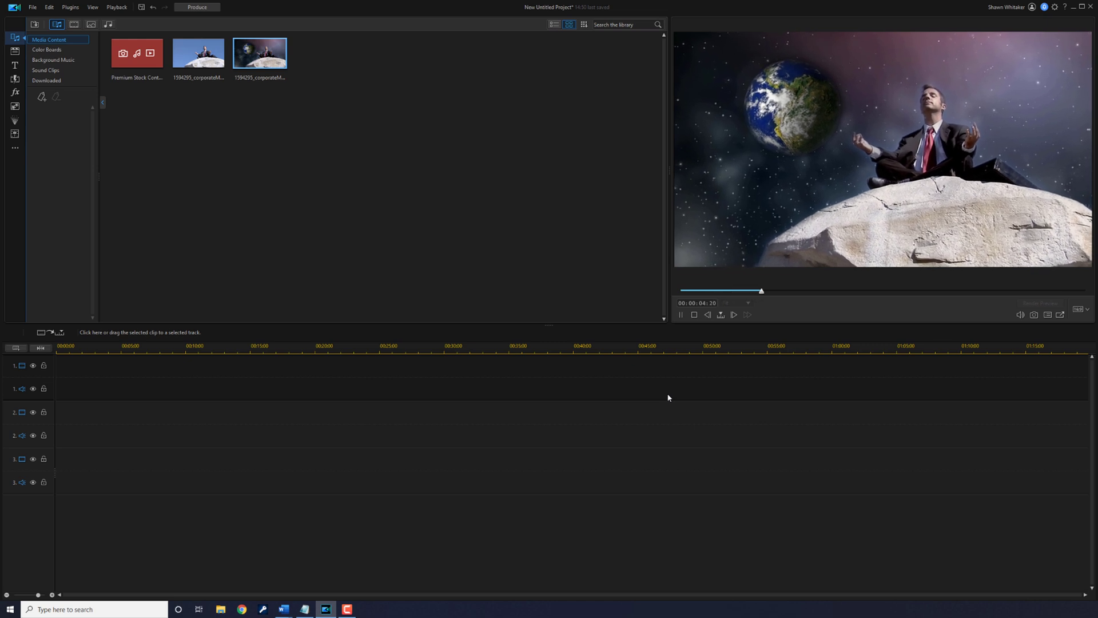
click(681, 315)
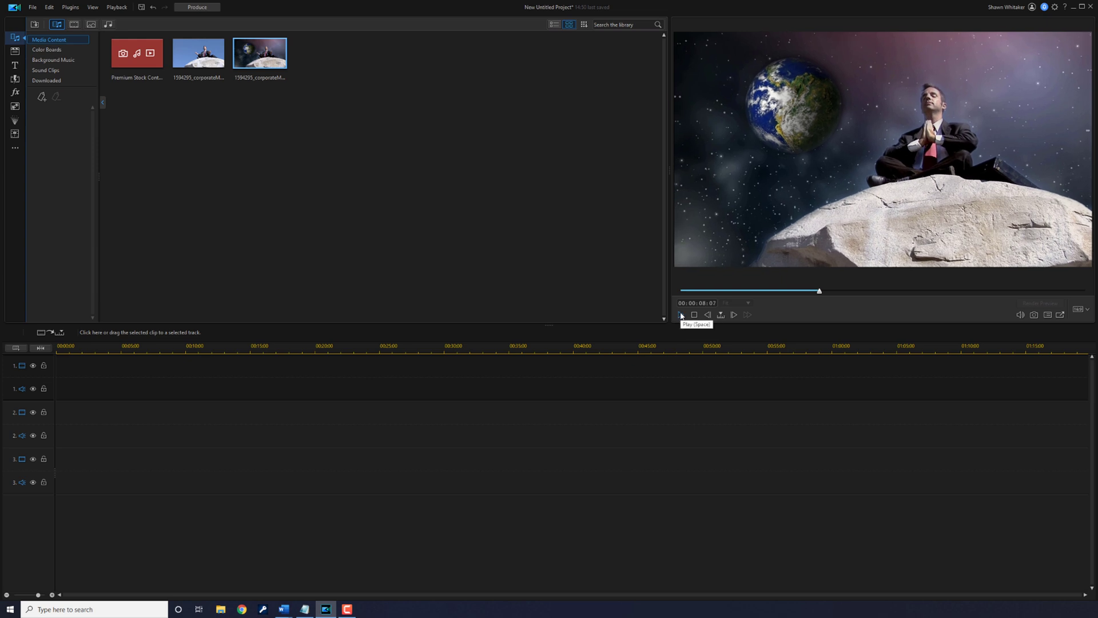